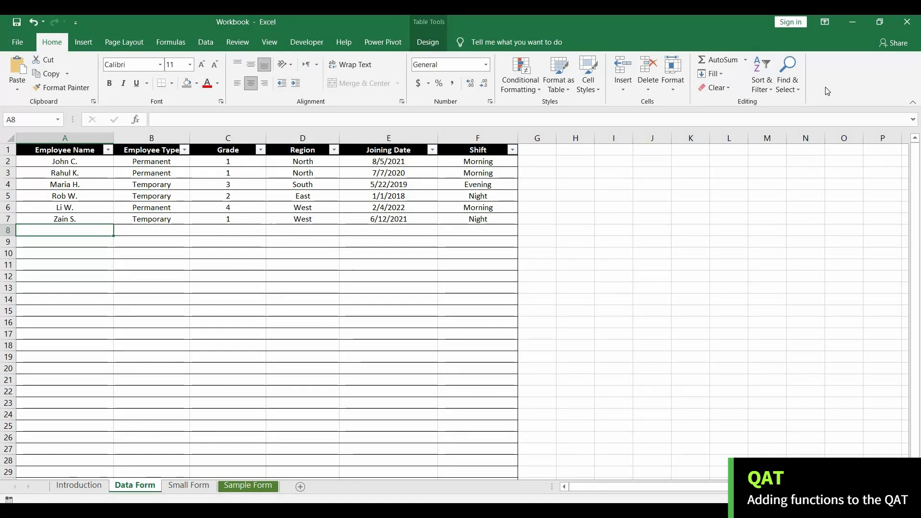
Open the ribbon customization options, list All Commands and select the Form... command
right_click(826, 87)
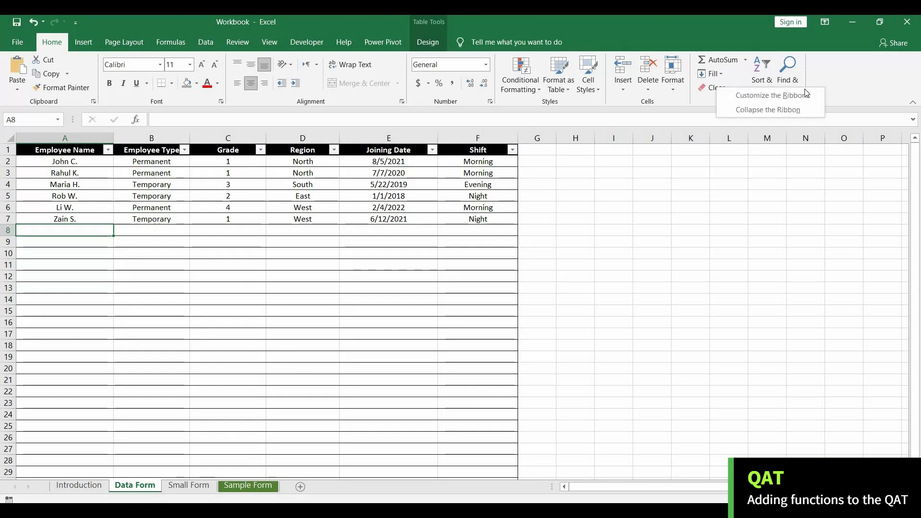
left_click(757, 96)
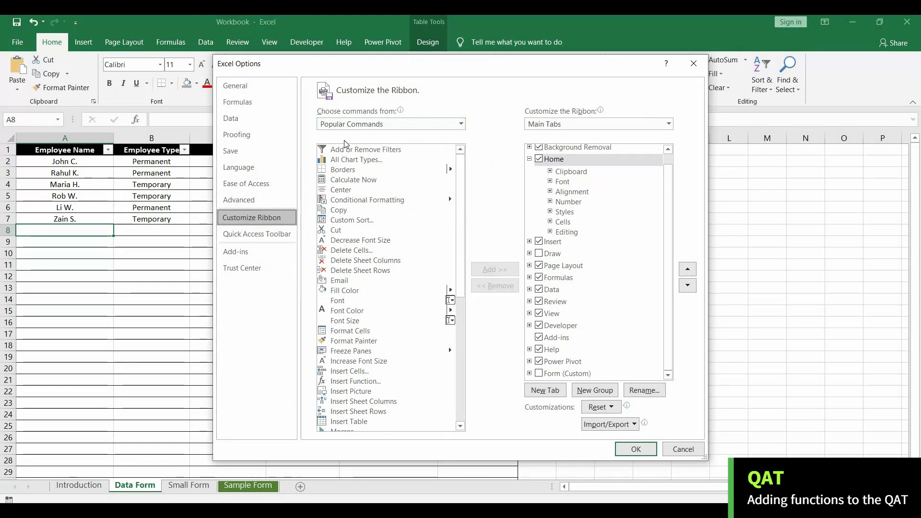
left_click(379, 123)
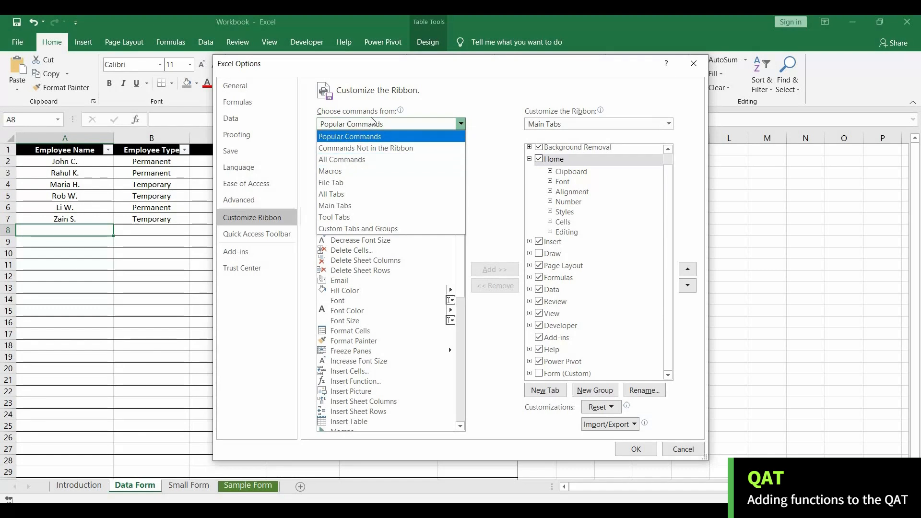
left_click(343, 162)
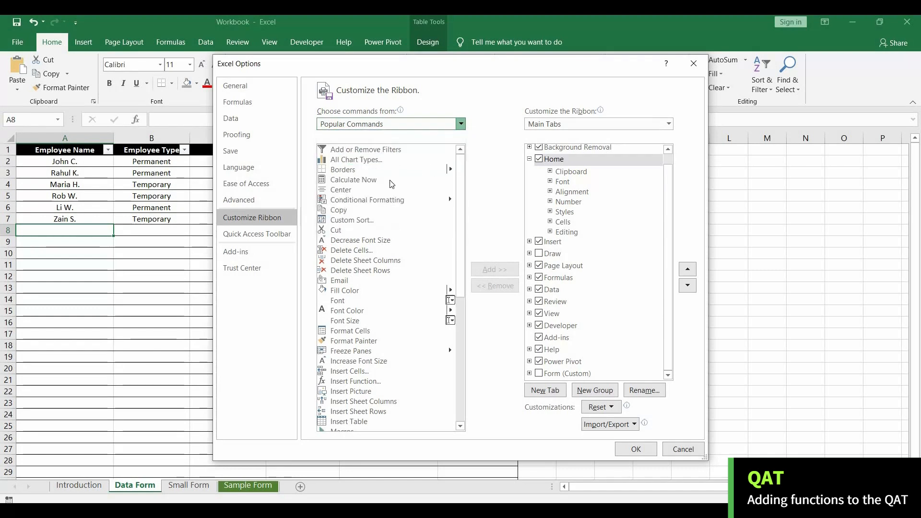
scroll(352, 267, "down", 20)
left_click(351, 265)
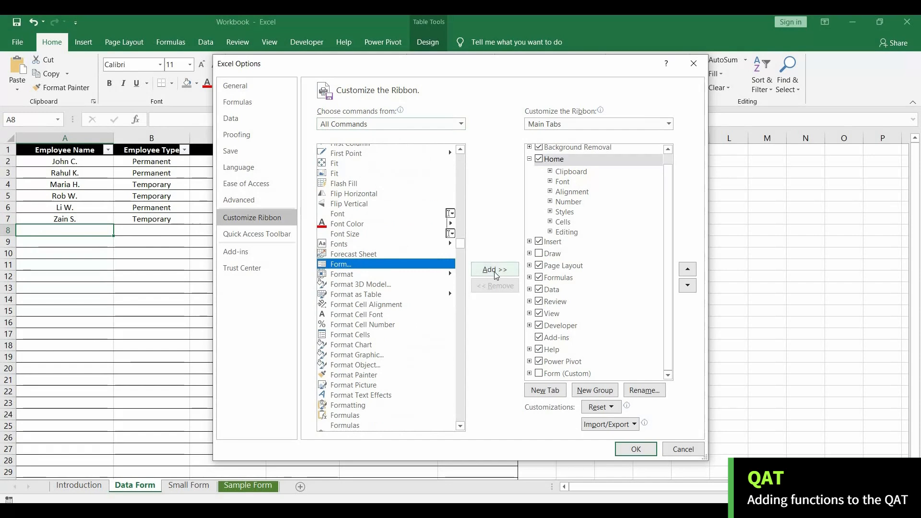
Enable the custom Form tab in the ribbon, apply the options and switch to that tab
left_click(539, 373)
left_click(627, 448)
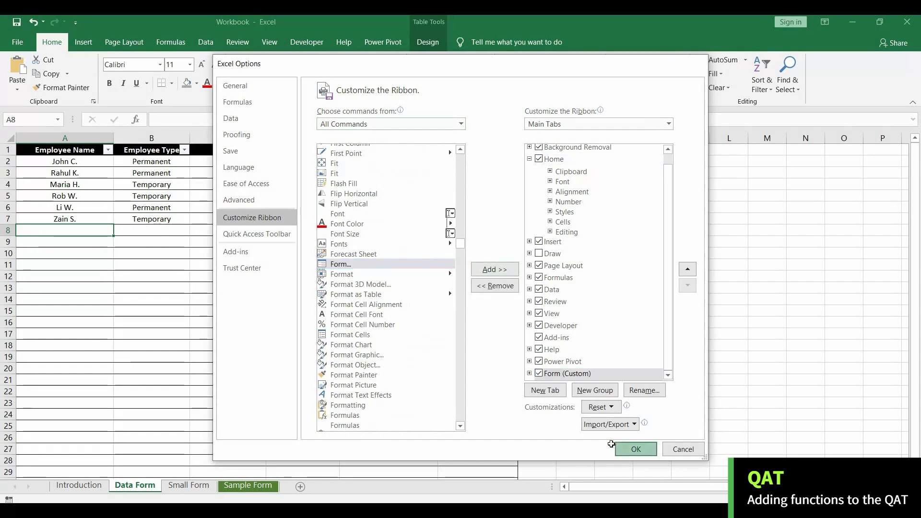
left_click(422, 42)
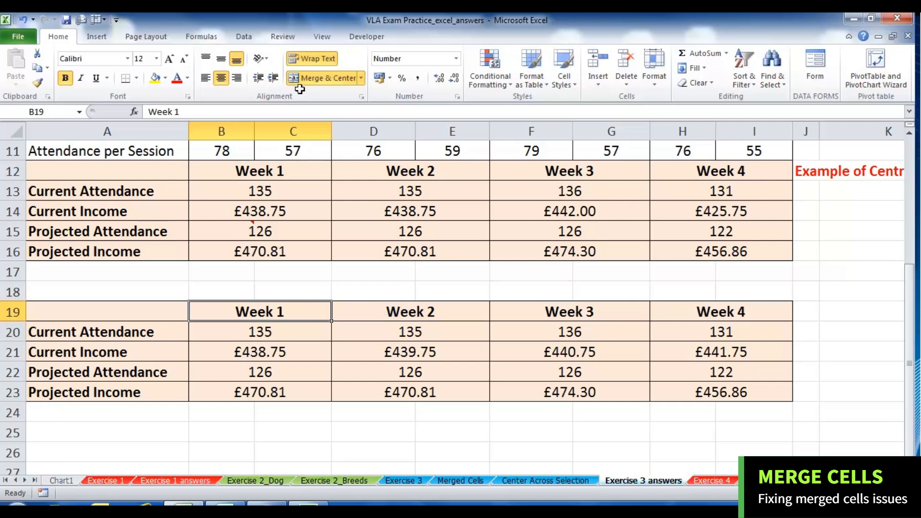
Examine which cells are merged in the Week headers, Current Attendance and Current Income rows of the lower table
left_click(394, 310)
left_click(542, 310)
left_click(689, 311)
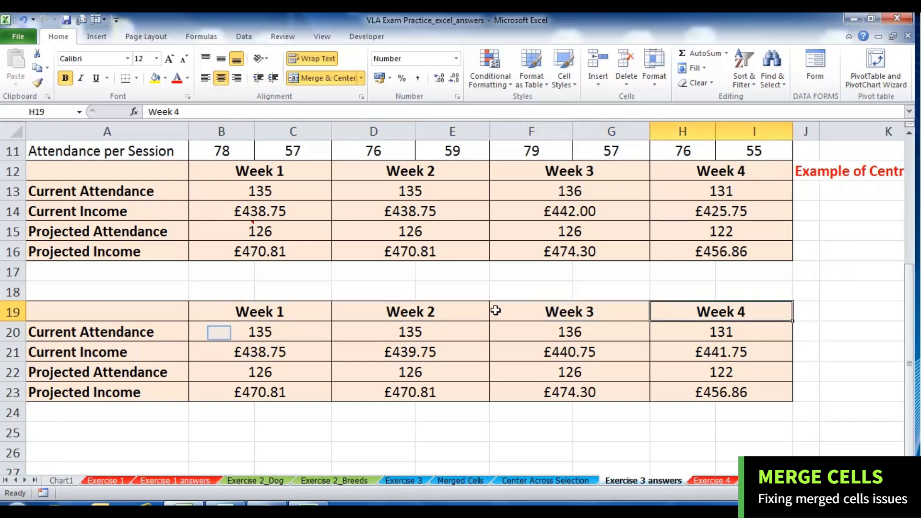
left_click(218, 331)
left_click(380, 332)
left_click(530, 330)
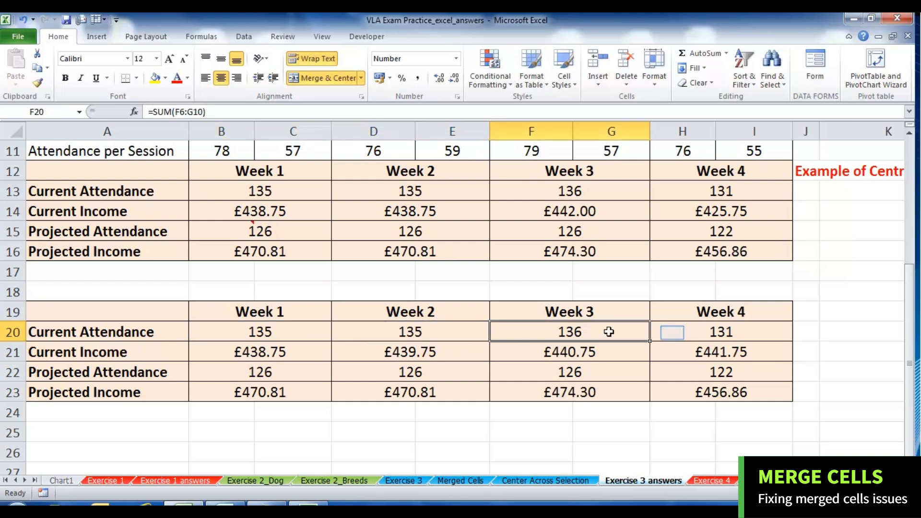
left_click(671, 331)
left_click(259, 351)
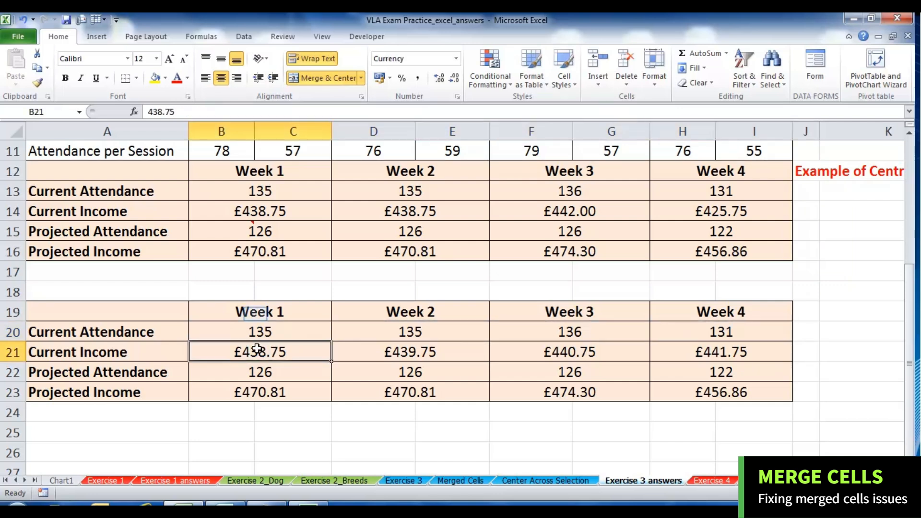
Select the Week 1 to Week 4 headers together with their Current Income and Projected Income values in rows 19, 21 and 23
left_click(258, 313)
left_click(397, 313, "ctrl")
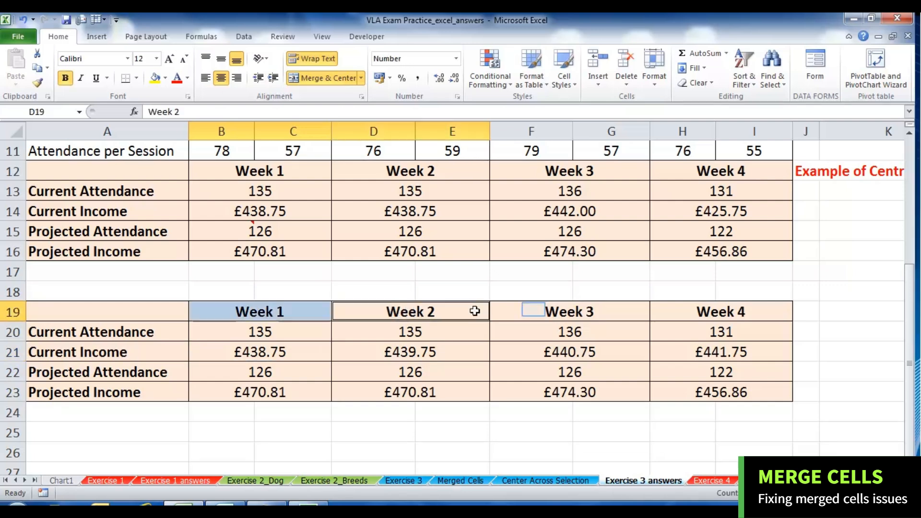
left_click(531, 307, "ctrl")
left_click(686, 307, "ctrl")
left_click(309, 352, "ctrl")
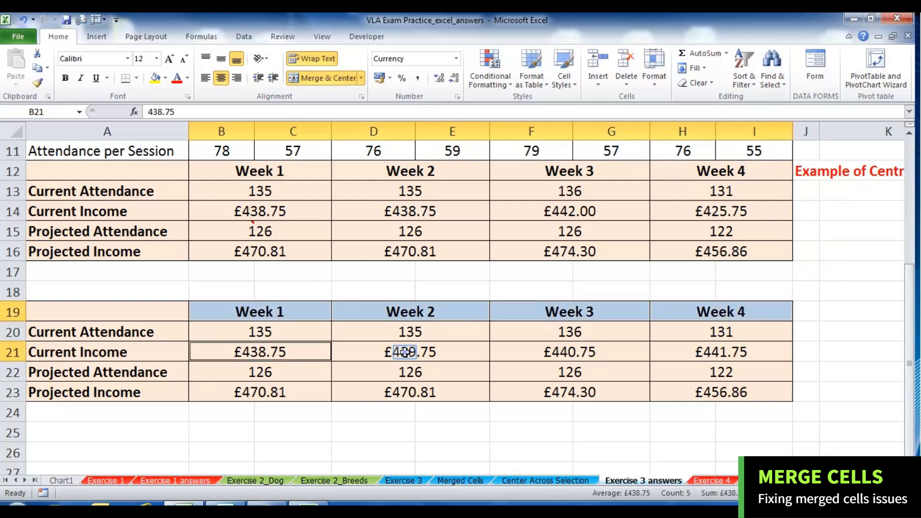
left_click(403, 352, "ctrl")
left_click(557, 354, "ctrl")
left_click(699, 352, "ctrl")
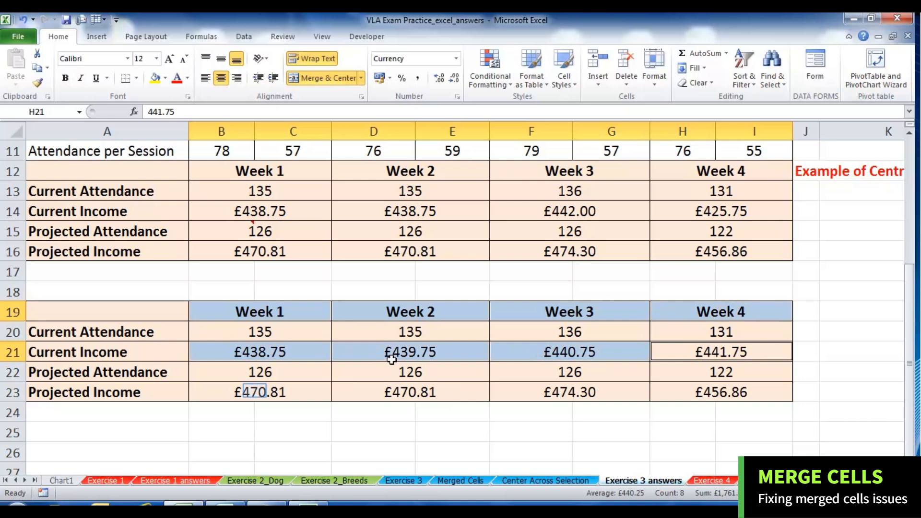
left_click(255, 391, "ctrl")
left_click(407, 391, "ctrl")
left_click(559, 393, "ctrl")
left_click(669, 395, "ctrl")
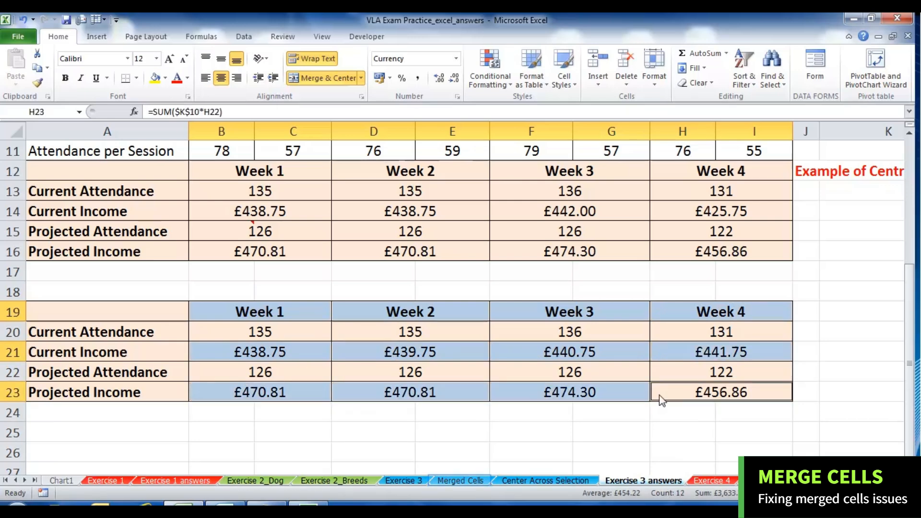
Compare the charts on the Merged Cells and Center Across Selection sheets and return to the Exercise 3 answers sheet
left_click(450, 481)
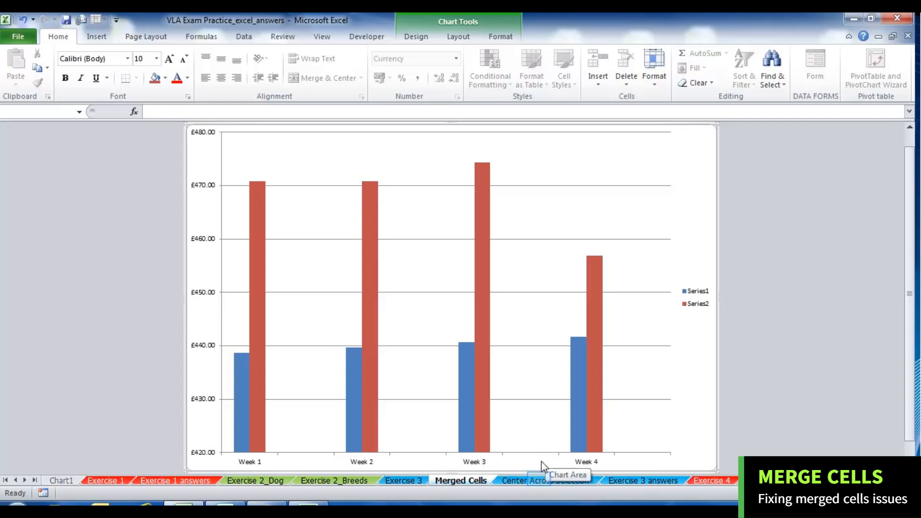
left_click(540, 481)
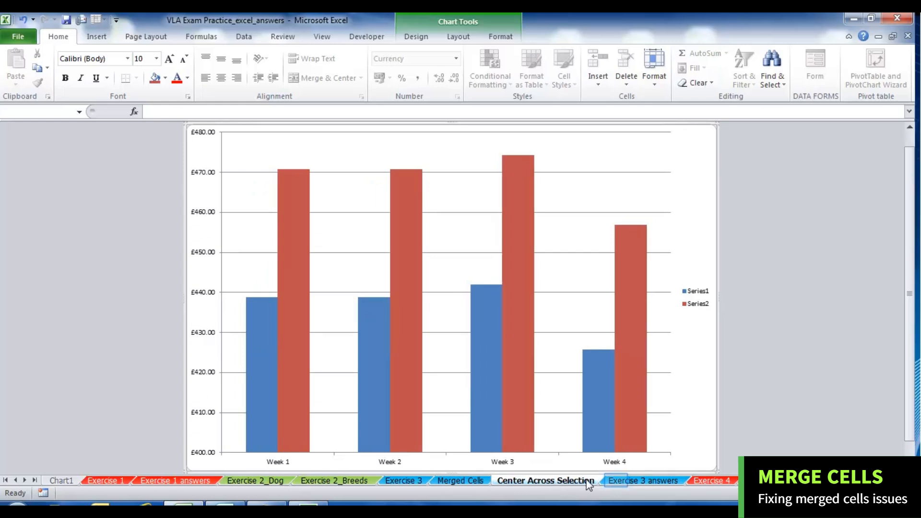
left_click(617, 481)
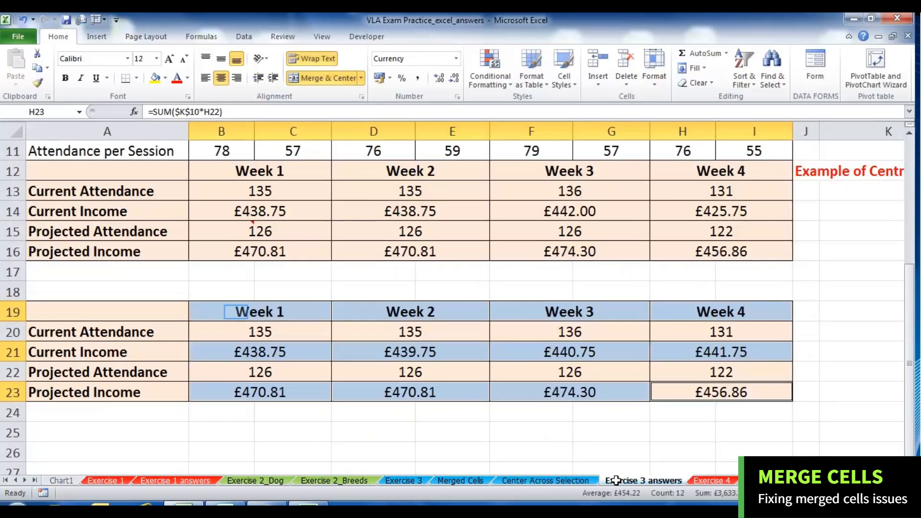
Unmerge the Week 1 header cell B19 in the lower table
left_click(237, 316)
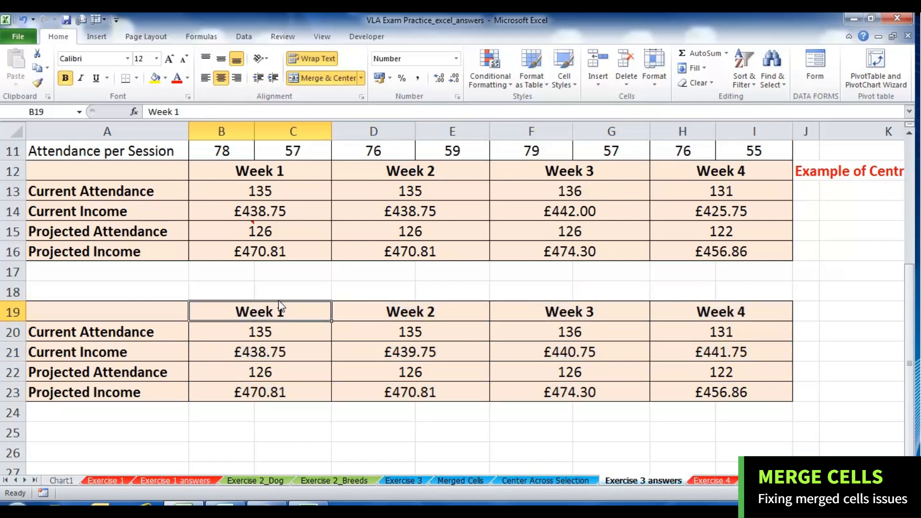
left_click(361, 78)
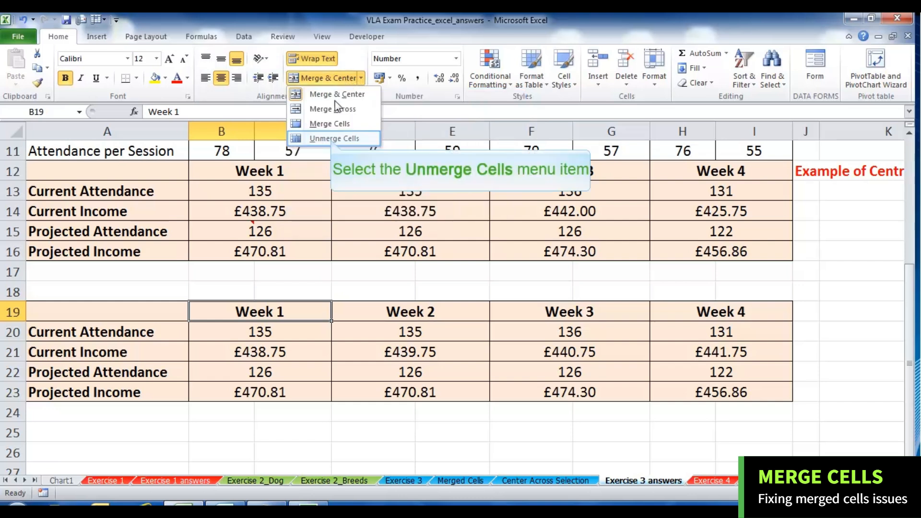
left_click(332, 138)
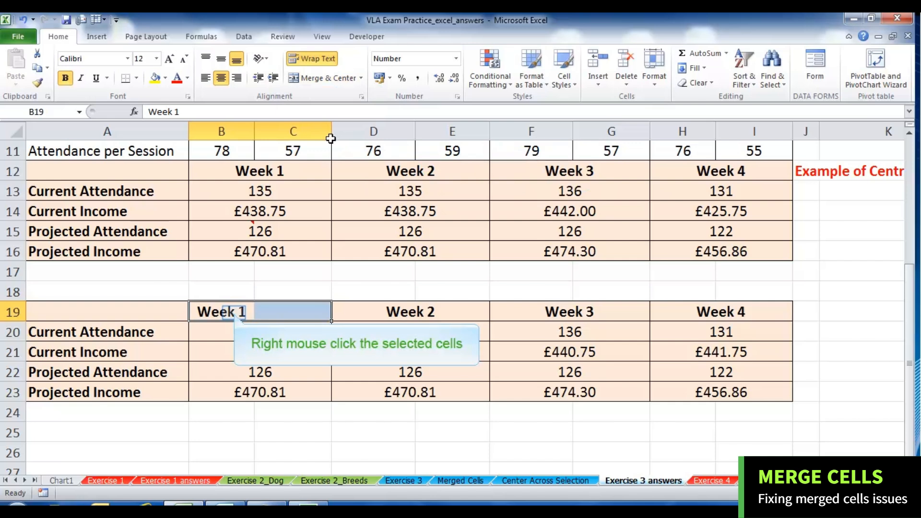
Format cells B19:C19 with the horizontal text alignment Center Across Selection
right_click(234, 312)
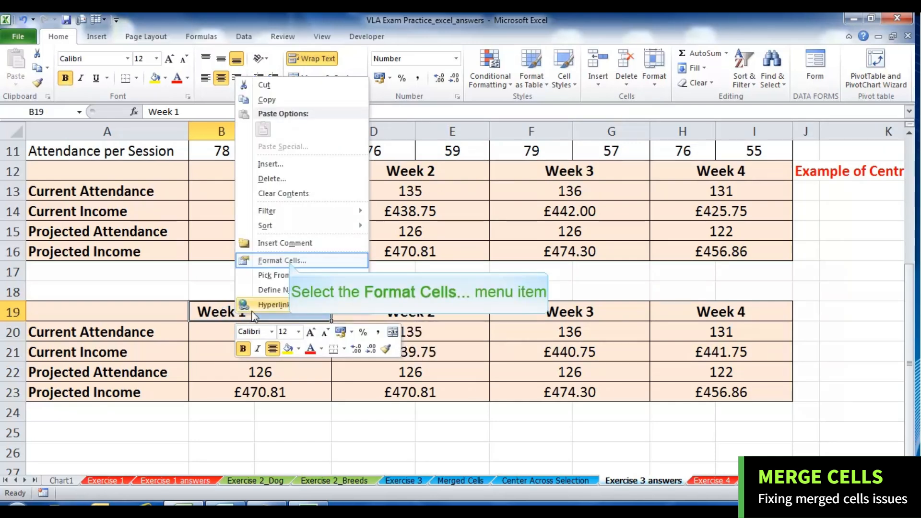
left_click(282, 260)
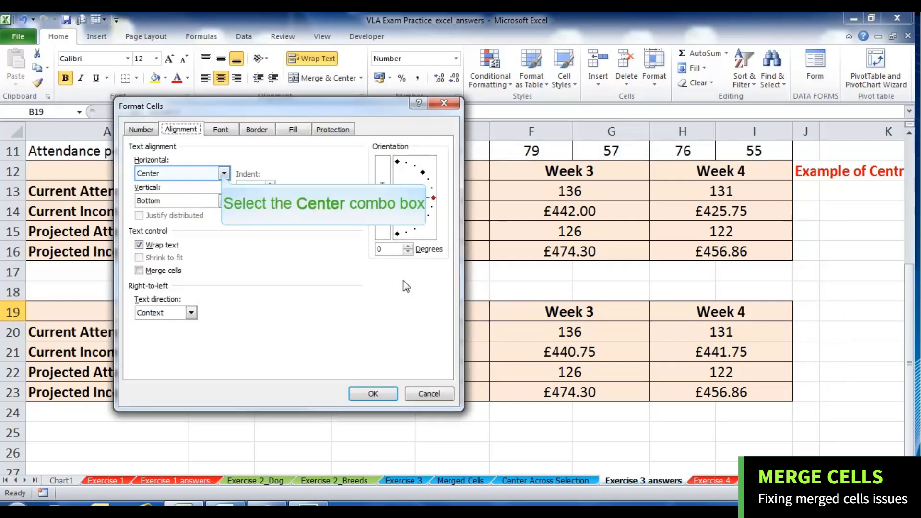
left_click(224, 174)
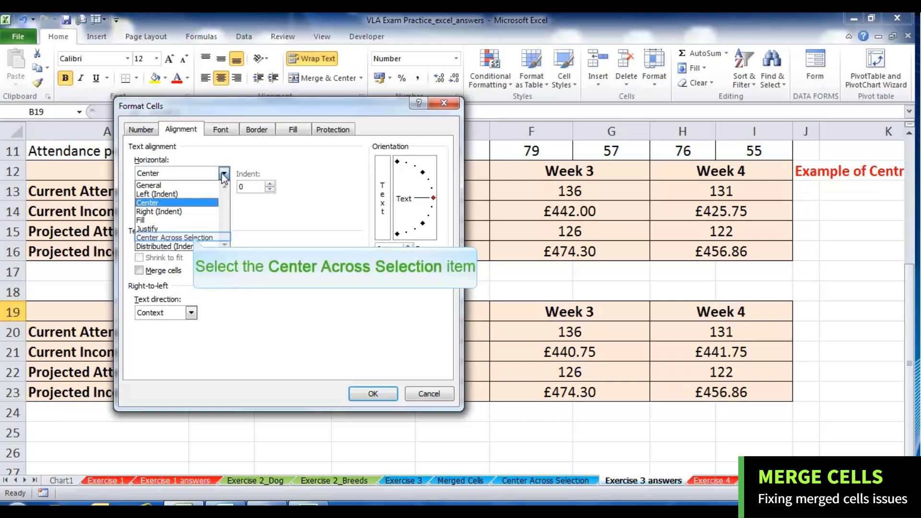
left_click(194, 237)
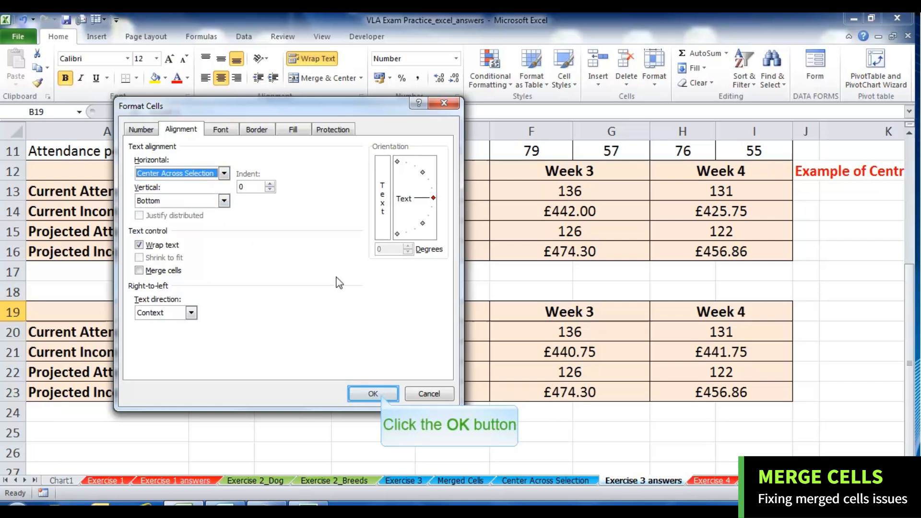
left_click(374, 394)
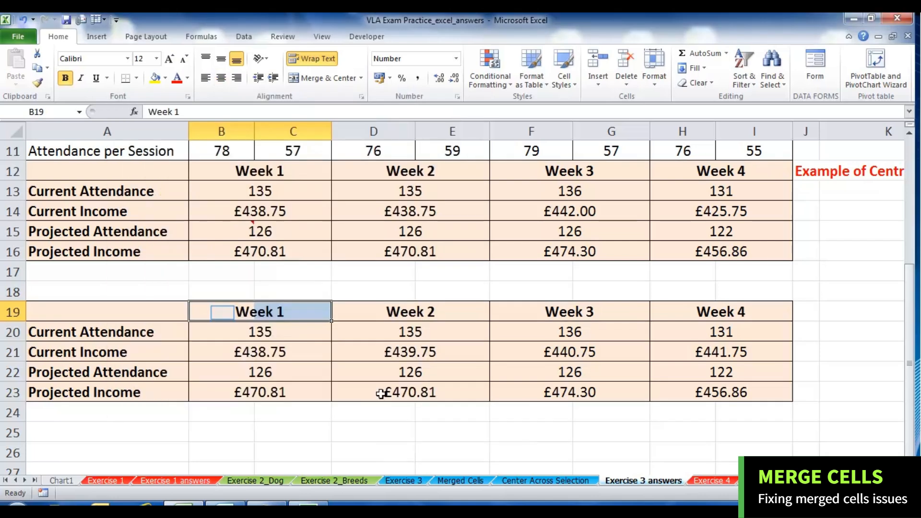
Check cells B19 and C19 individually to see which one holds the Week 1 text
left_click(223, 312)
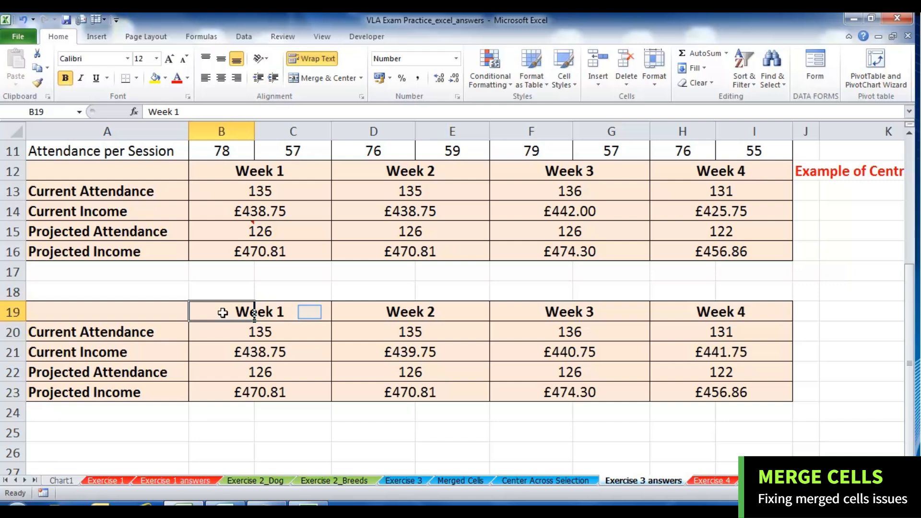
left_click(310, 312)
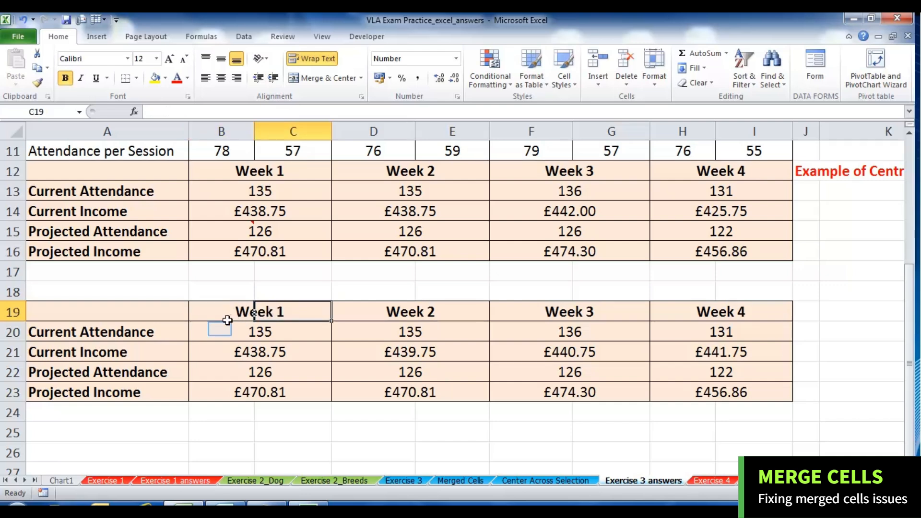
left_click(216, 329)
left_click(243, 310)
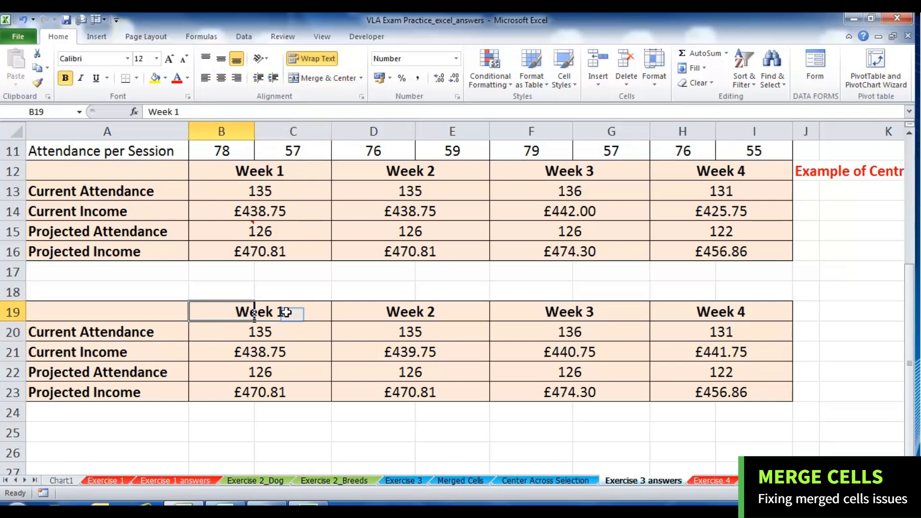
left_click(292, 314)
left_click(226, 312)
left_click(288, 312)
left_click(239, 313)
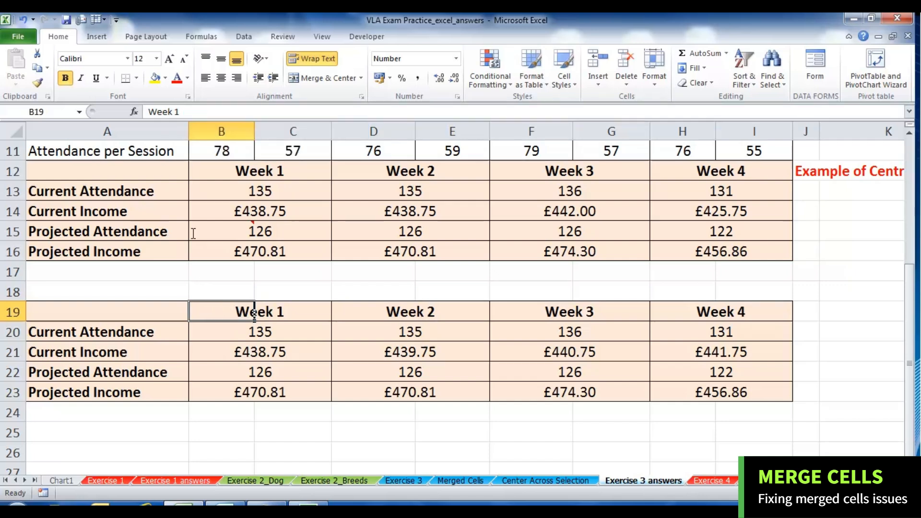
Change the text in B19 to "Week and make a change" and undo the edit
left_click(186, 111)
key("BackSpace")
type("and make a")
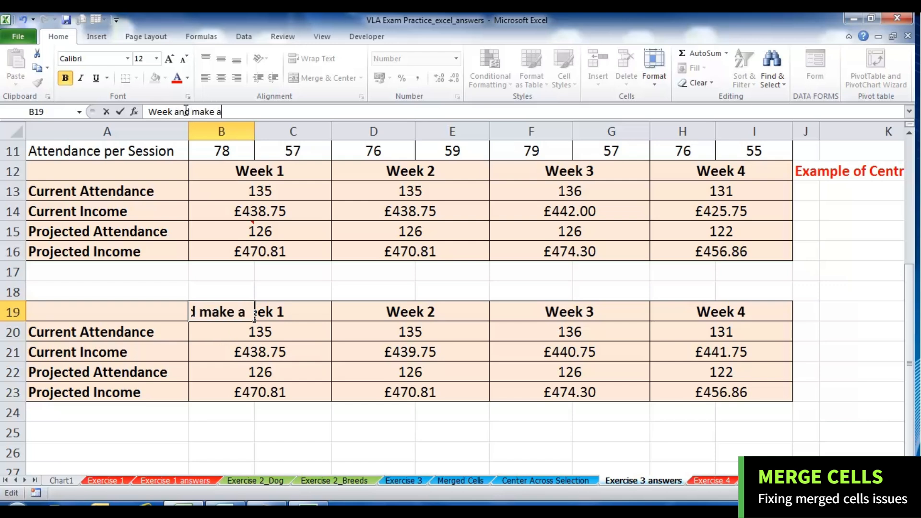
type(" change")
key("Return")
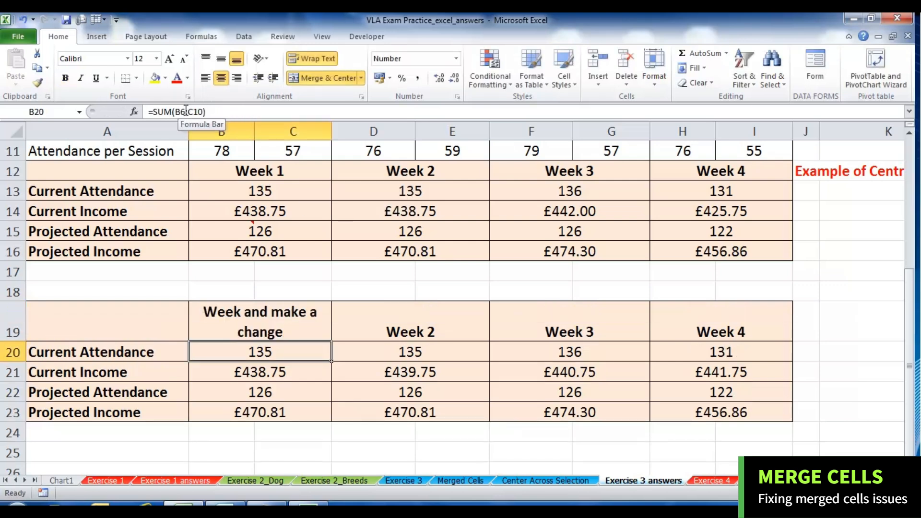
key("ctrl+z")
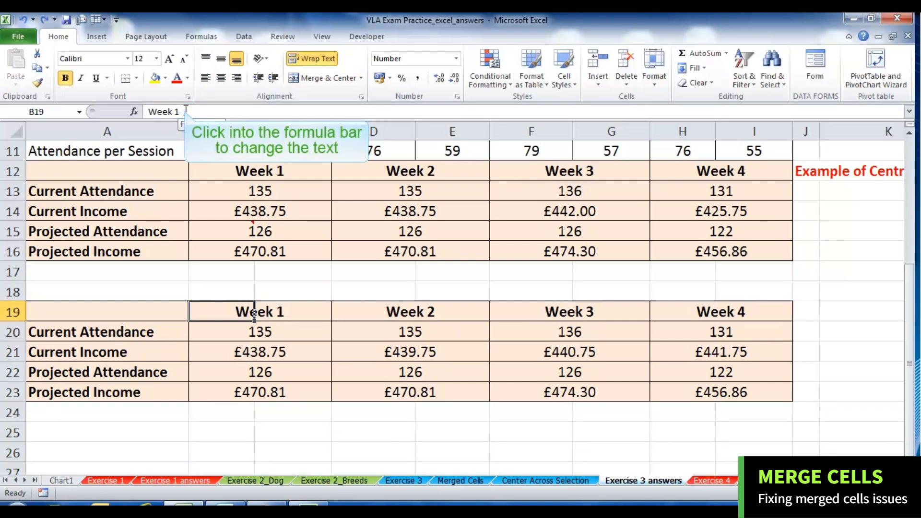
Change the header text in B19 to "Week 2" and undo the edit
left_click(185, 110)
key("BackSpace")
type("2")
key("Return")
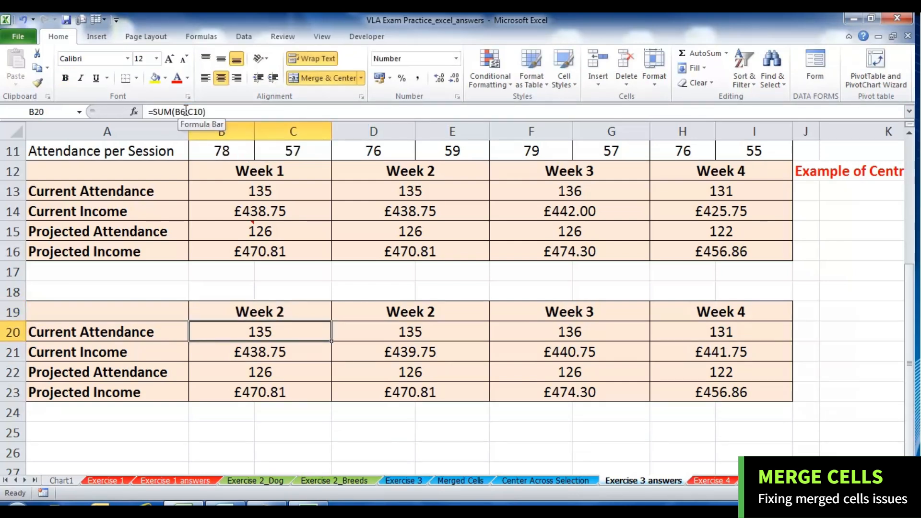
key("ctrl+z")
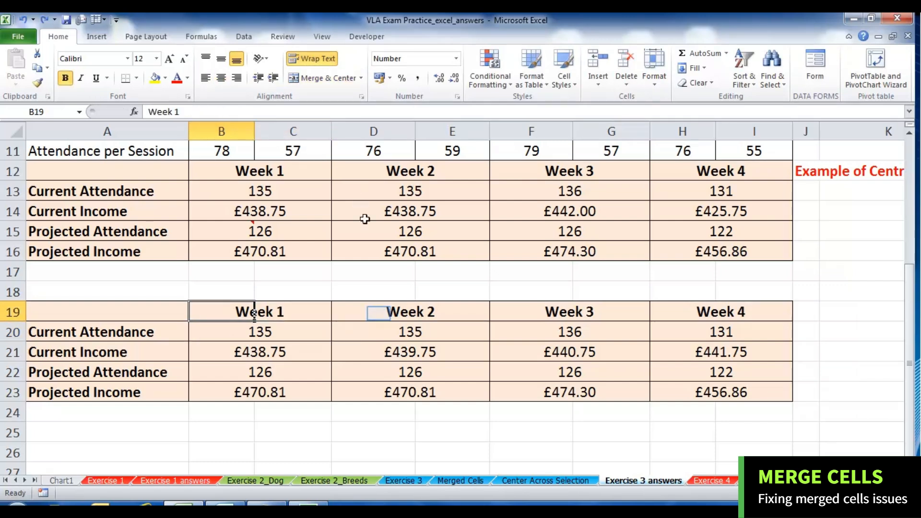
Unmerge the Week 2 header in D19:E19 and set its horizontal text alignment to Center Across Selection
left_click(378, 313)
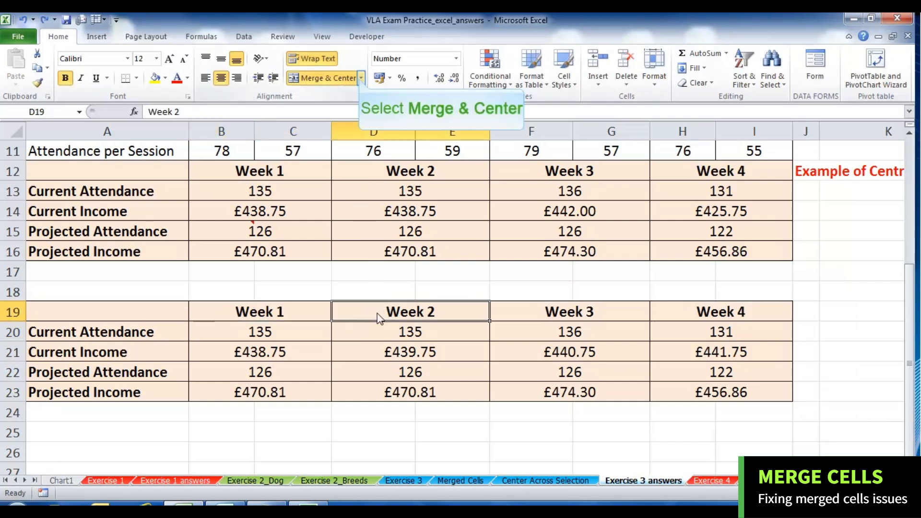
left_click(360, 78)
left_click(352, 138)
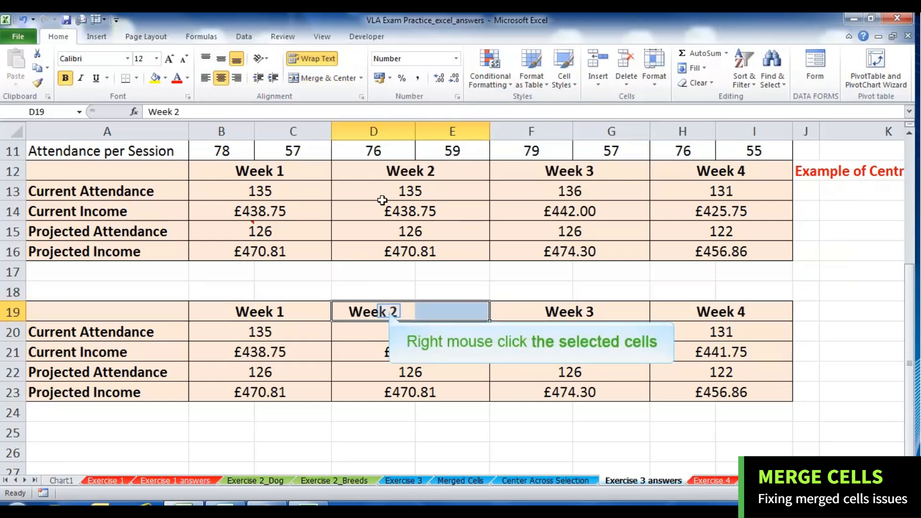
right_click(392, 313)
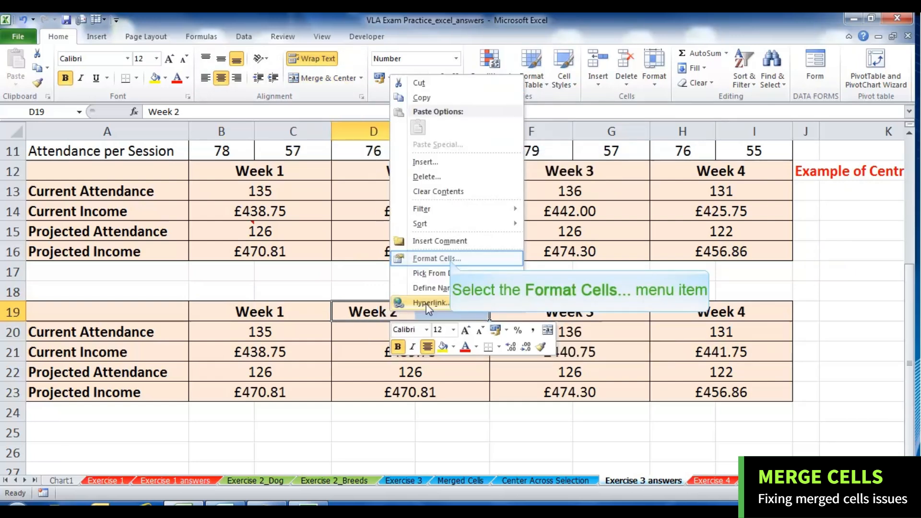
left_click(450, 259)
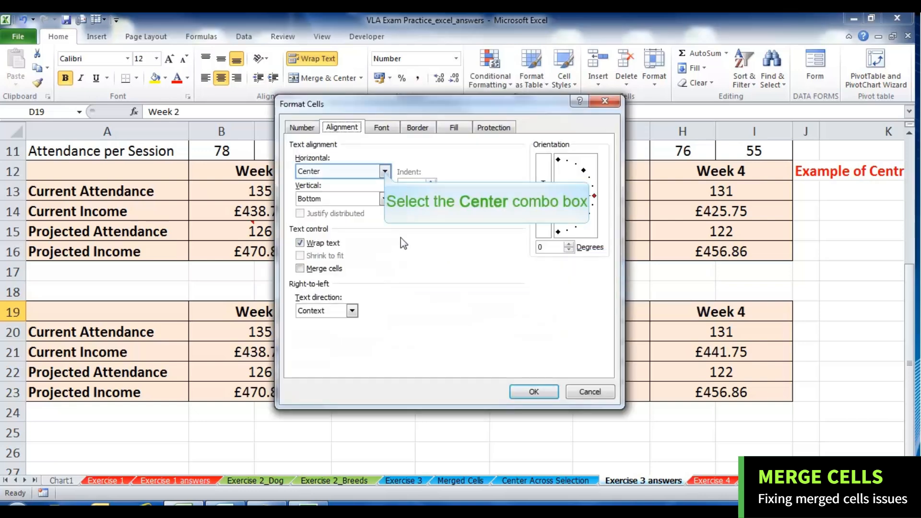
left_click(385, 172)
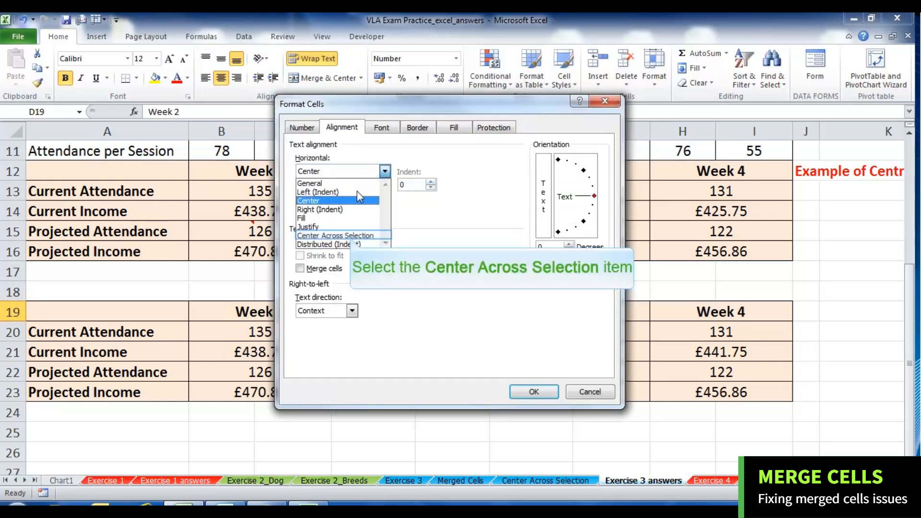
left_click(352, 235)
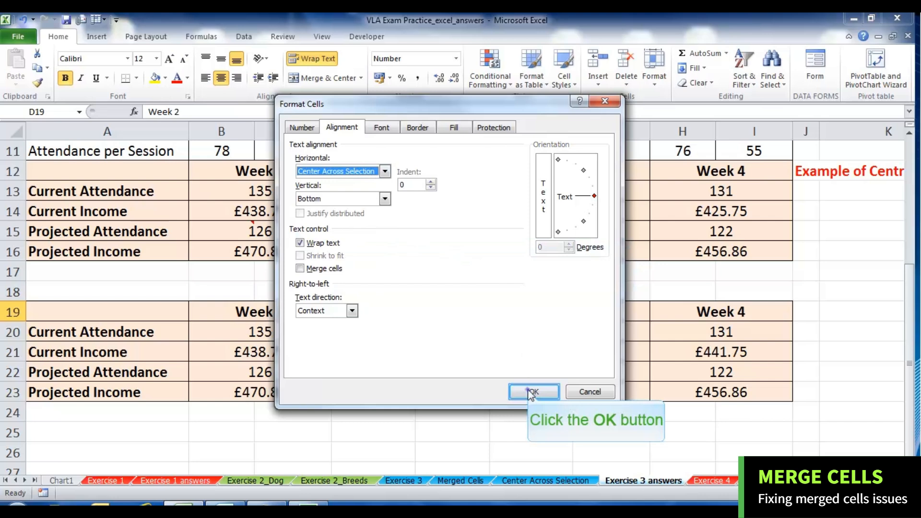
left_click(530, 386)
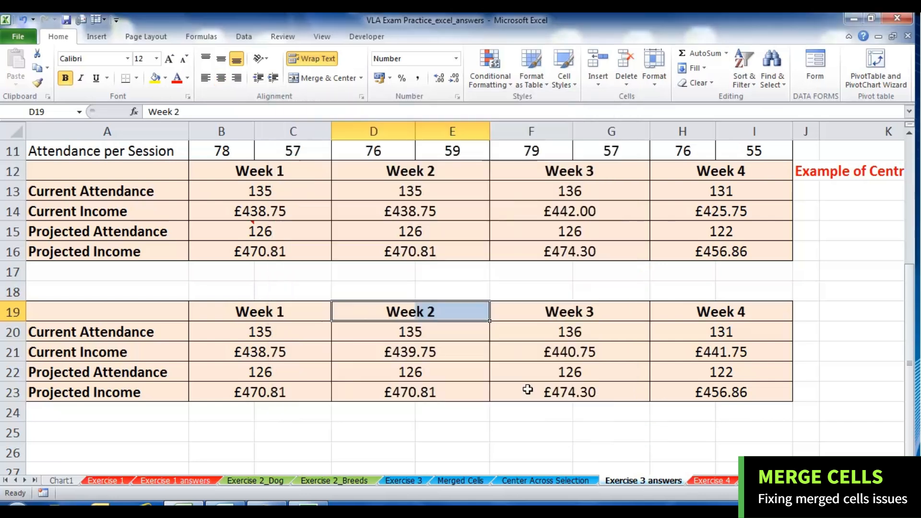
Check the merged Week 3 and Week 4 headers in row 19 and the merged Current Income cells in row 21
left_click(536, 312)
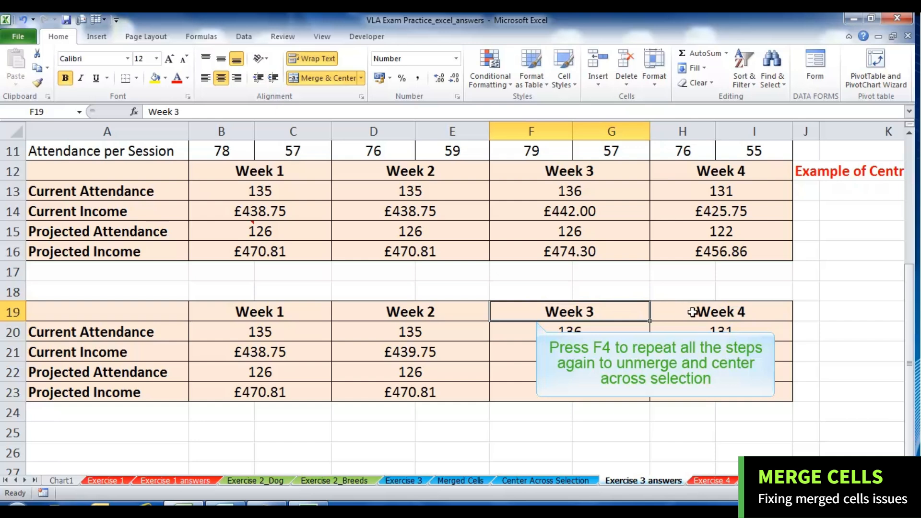
left_click(731, 314)
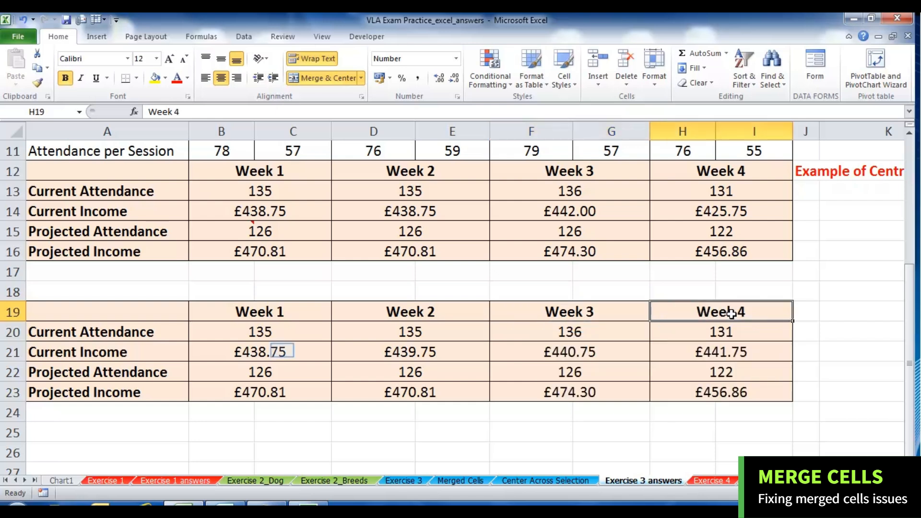
left_click(288, 351)
left_click(391, 351)
left_click(530, 354)
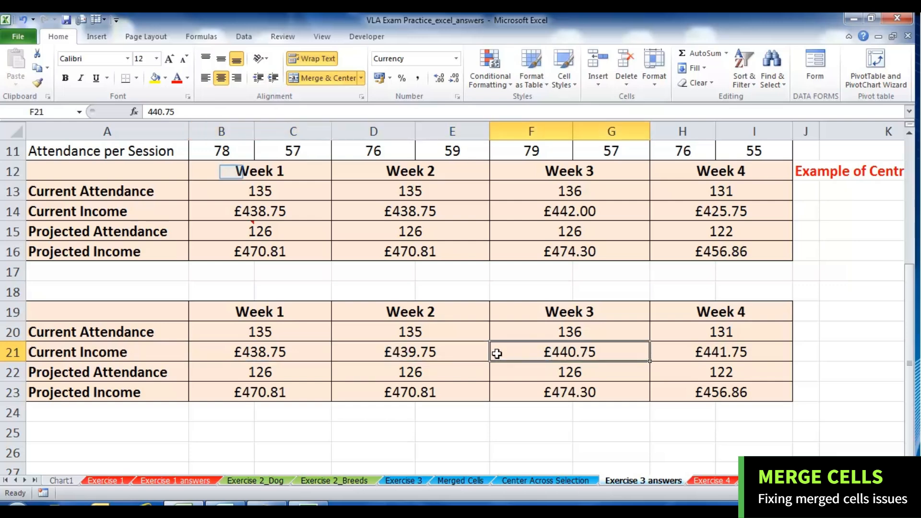
Check in the upper table that B12:B16 and C12:C16 can be selected as separate columns
left_click(231, 171)
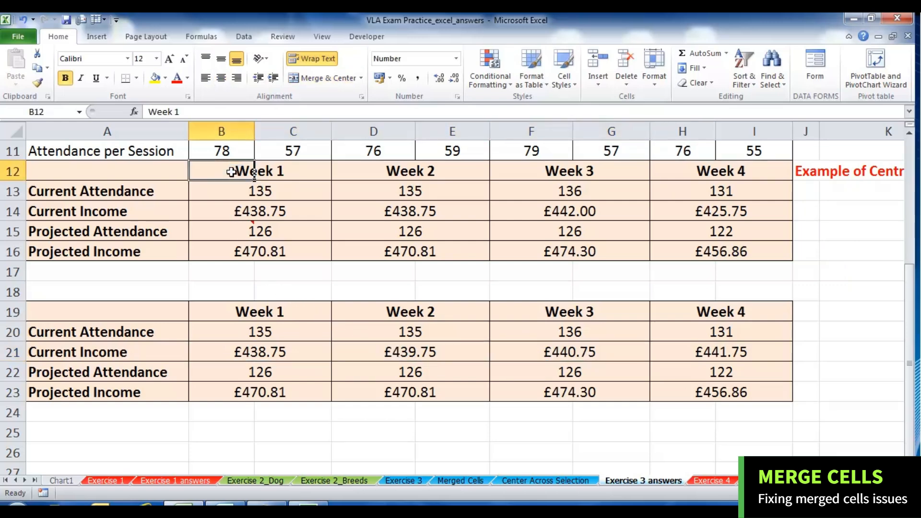
scroll(232, 171, "up", 3)
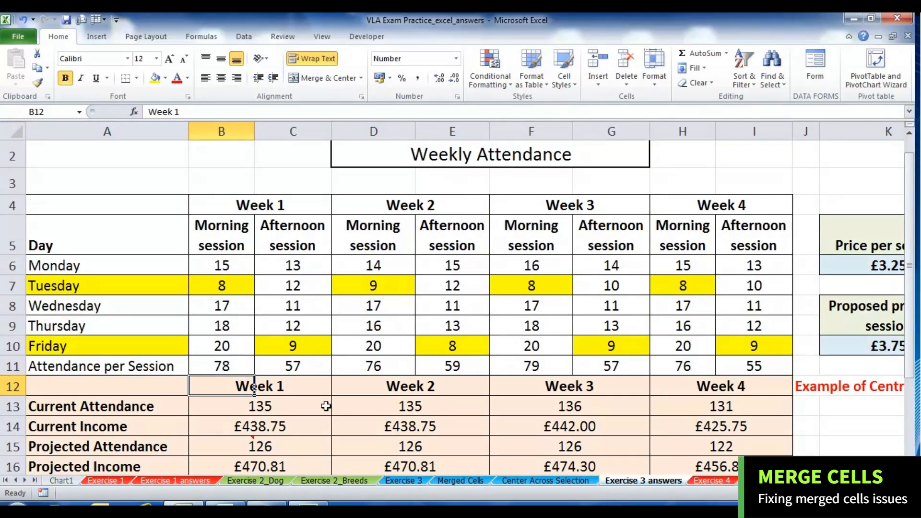
scroll(327, 406, "down", 1)
left_click(240, 332)
left_click(294, 332)
left_click(222, 315)
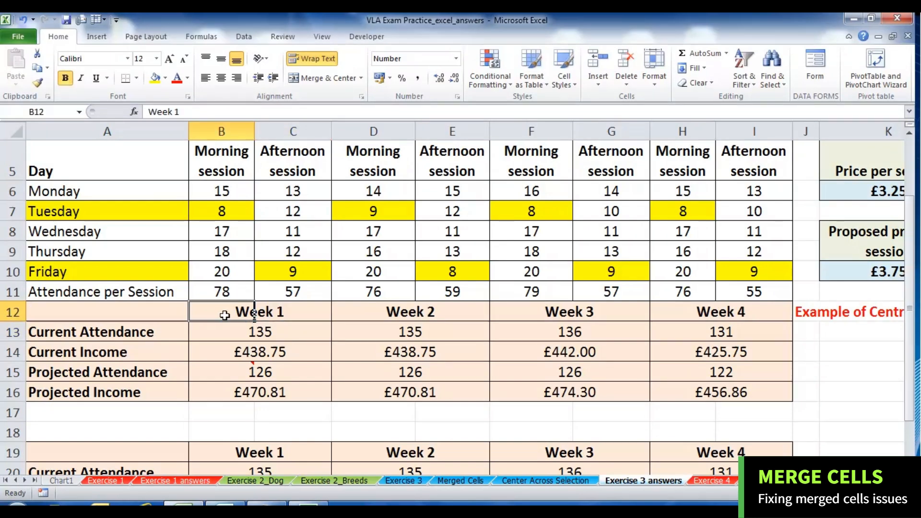
left_click_drag(227, 309, 229, 393)
left_click_drag(302, 312, 309, 390)
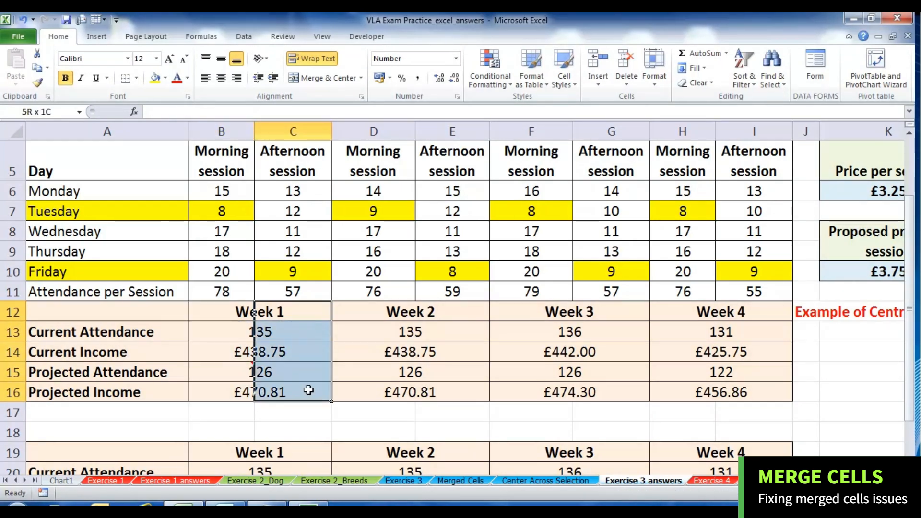
Select the non-adjacent chart cells in columns B, D, F and H of rows 12, 14 and 16 together
left_click(208, 311)
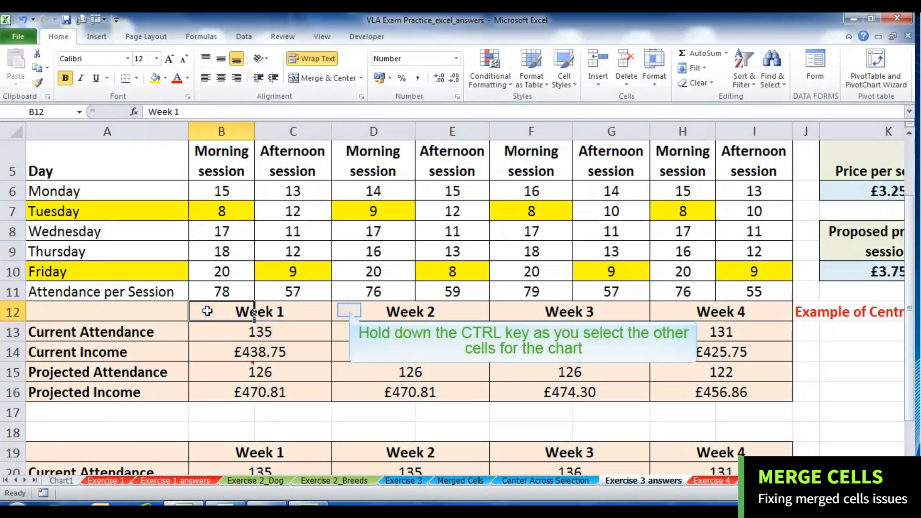
left_click(350, 310, "ctrl")
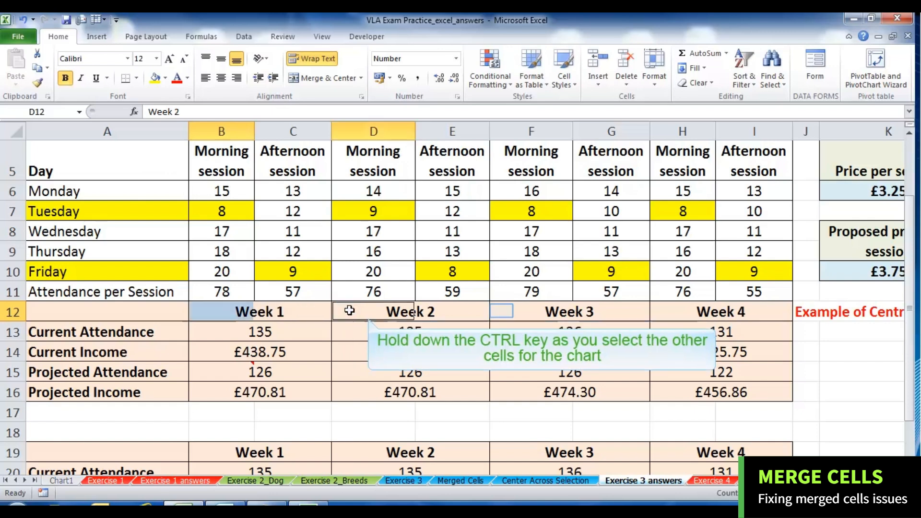
left_click(501, 310, "ctrl")
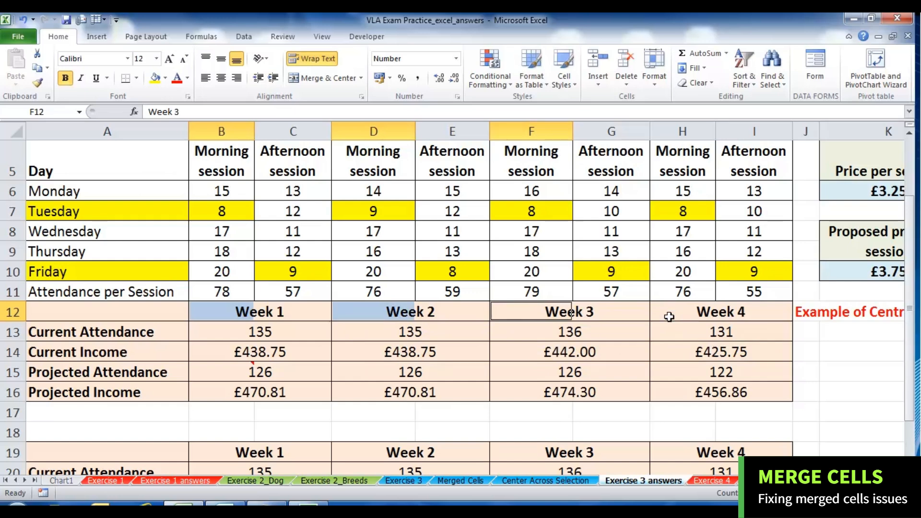
left_click(669, 316, "ctrl")
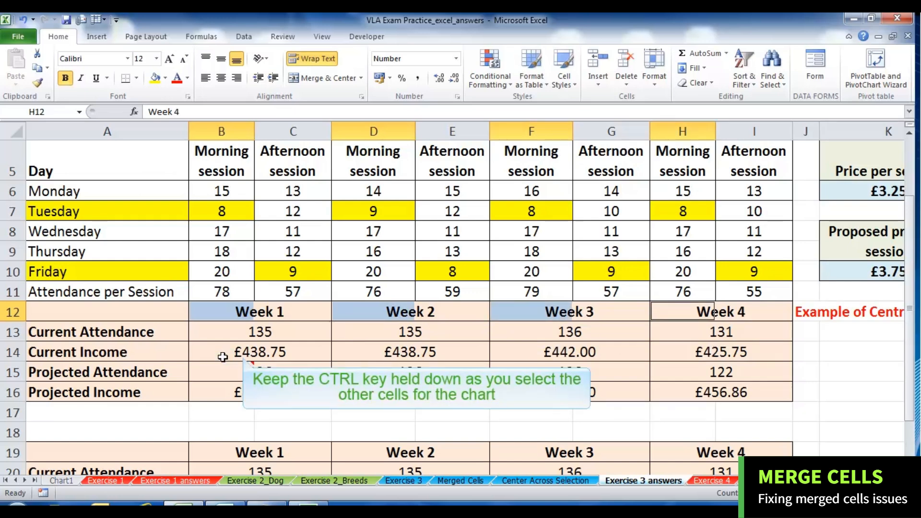
left_click(223, 357, "ctrl")
left_click(370, 351, "ctrl")
left_click(513, 351, "ctrl")
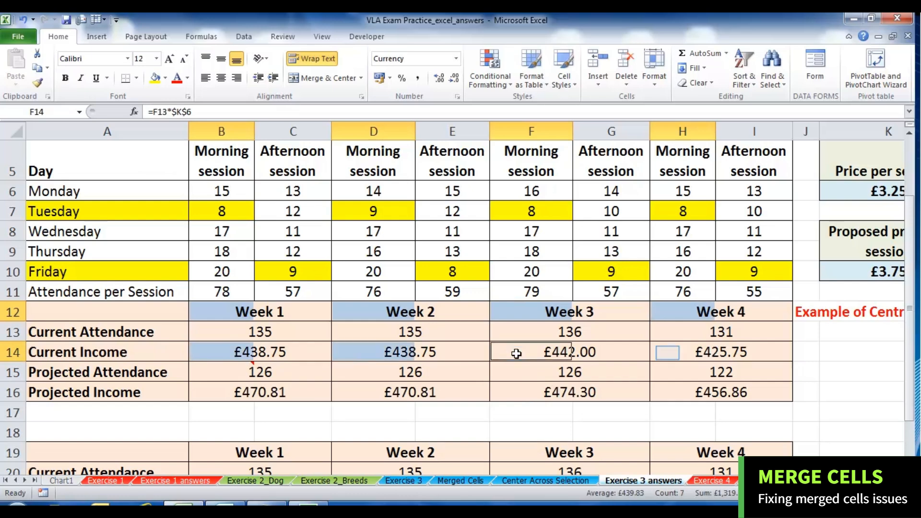
left_click(668, 353, "ctrl")
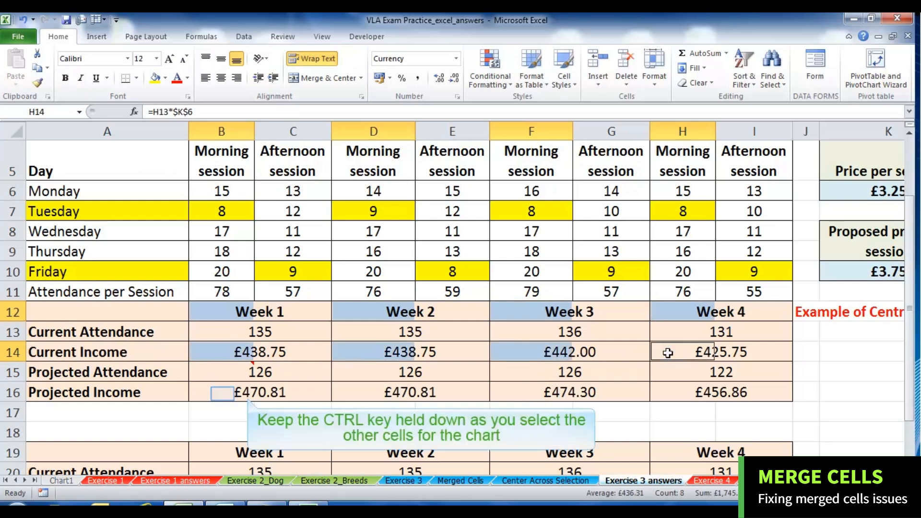
left_click(223, 394, "ctrl")
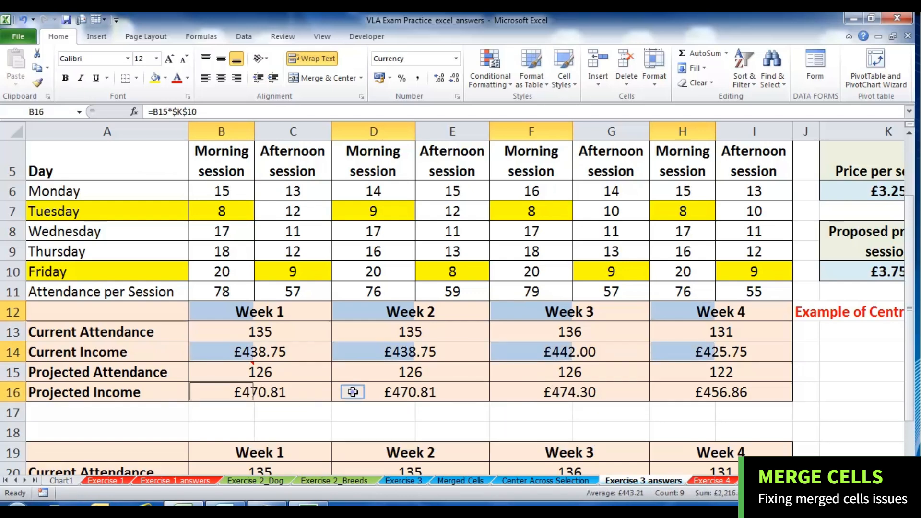
left_click(350, 389, "ctrl")
left_click(576, 388, "ctrl")
left_click(689, 397, "ctrl")
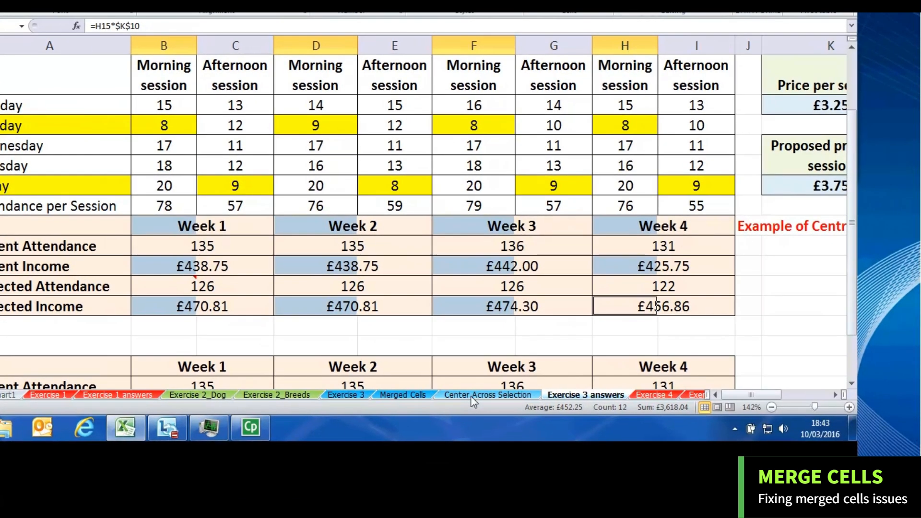
Open the Center Across Selection worksheet
left_click(528, 482)
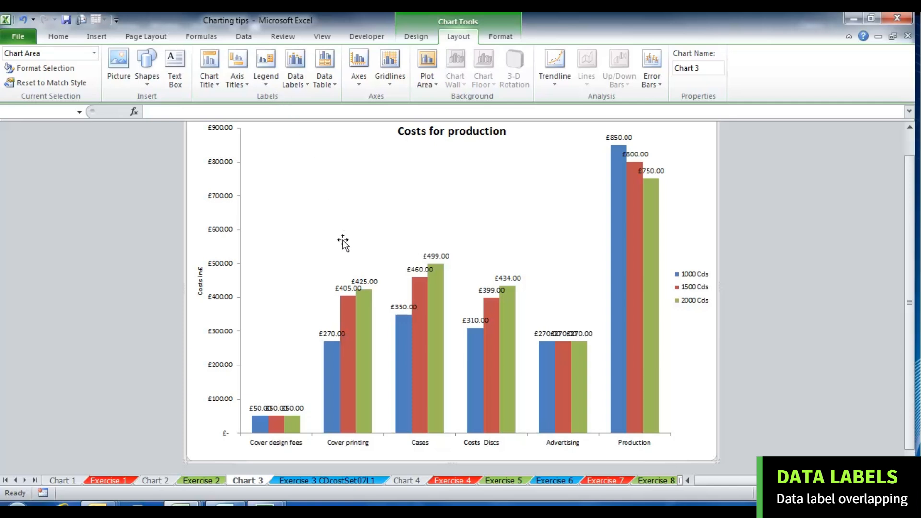
Examine the data labels above the Cover printing columns in the Costs for production chart of the Charting tips workbook
left_click(347, 287)
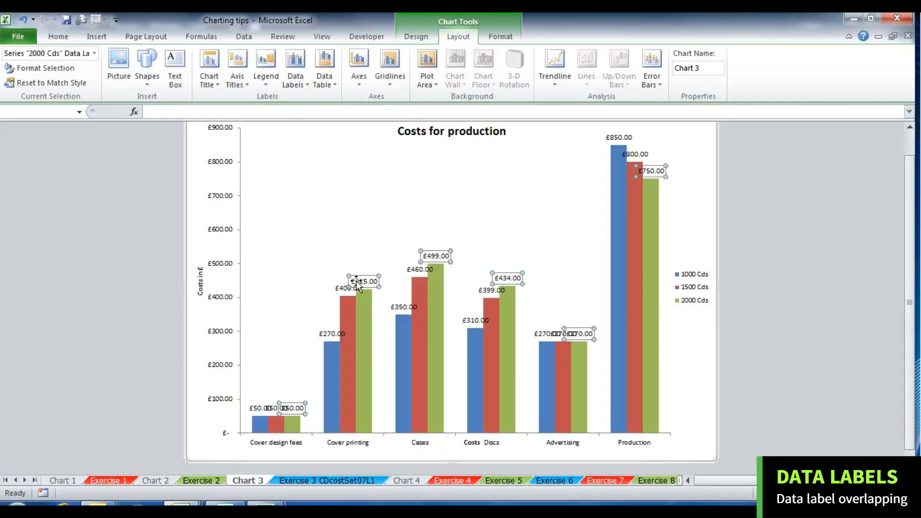
left_click(373, 141)
left_click(690, 145)
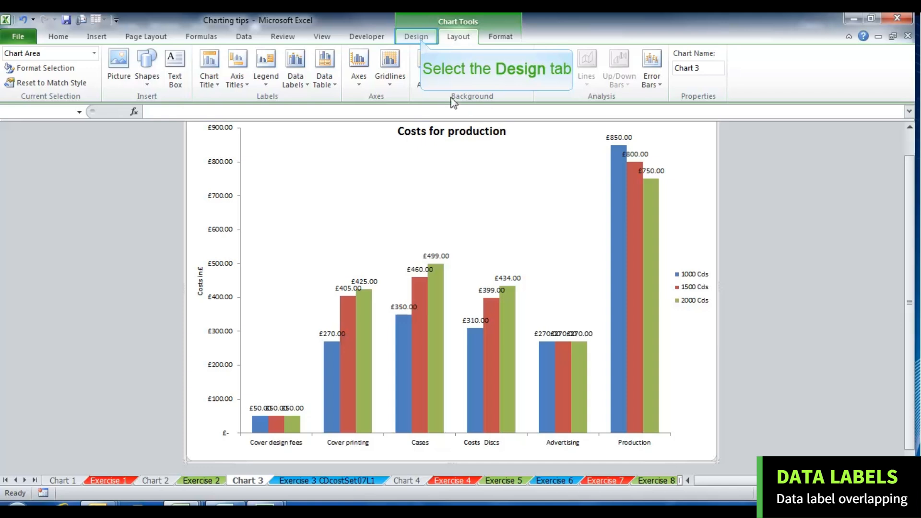
Change the Costs for production chart to the first Bar chart subtype
left_click(422, 40)
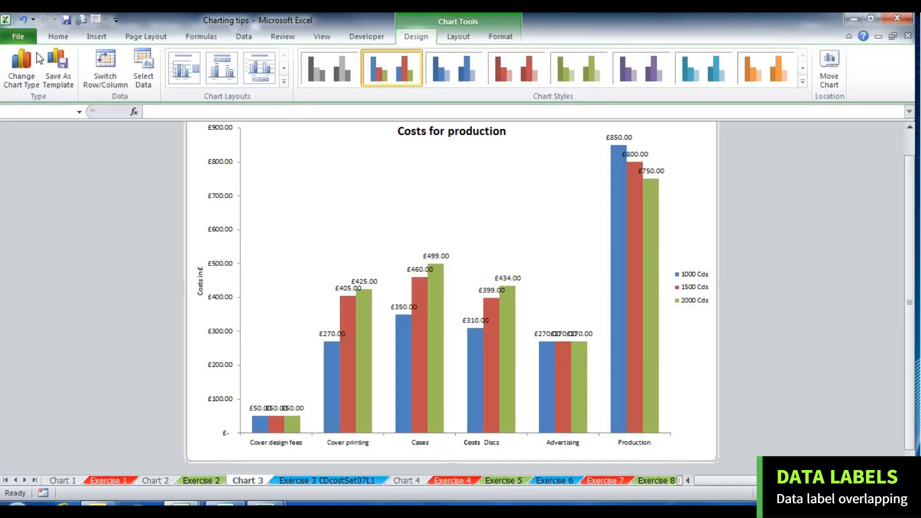
left_click(18, 66)
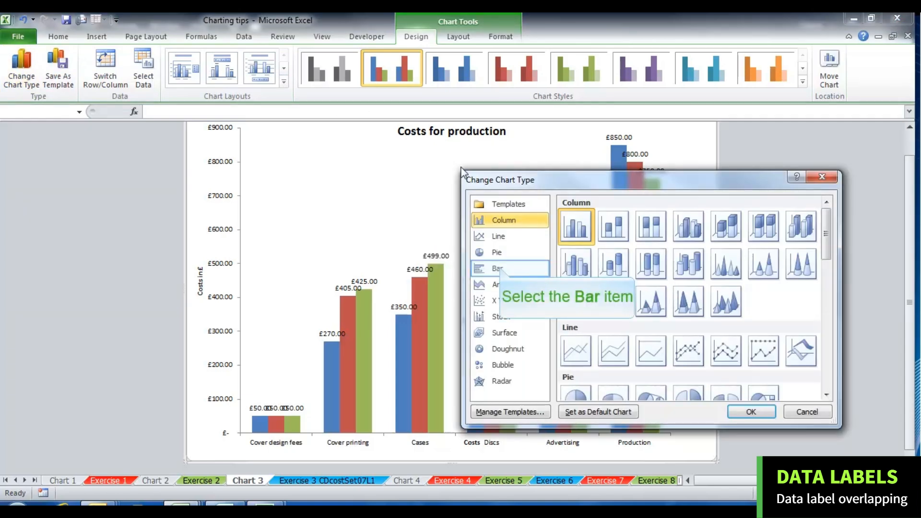
left_click(500, 269)
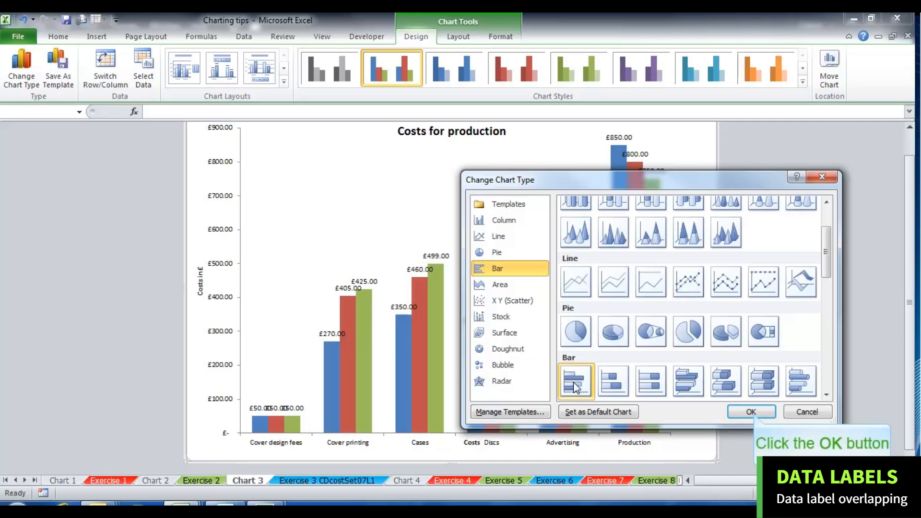
left_click(751, 413)
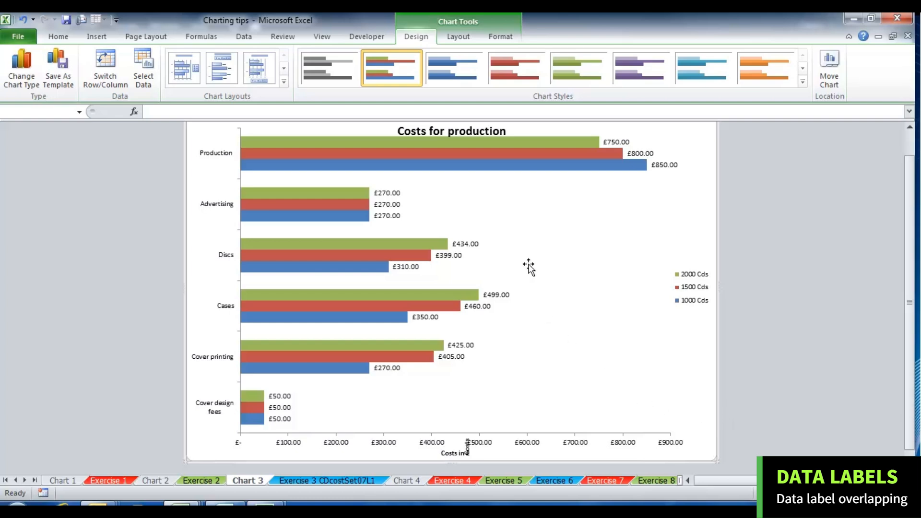
Lower the plot area's upper edge clear of the chart title and move the Costs axis title beside the category labels
left_click(519, 182)
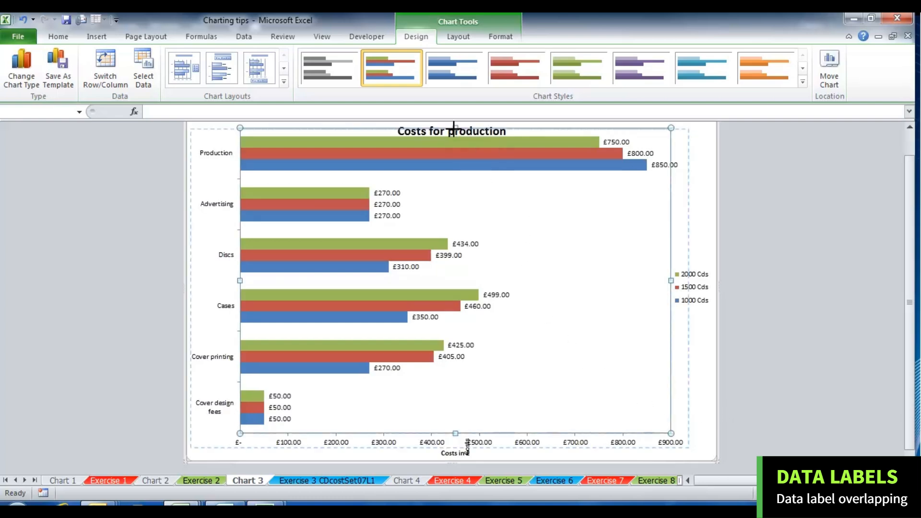
left_click_drag(453, 141, 453, 141)
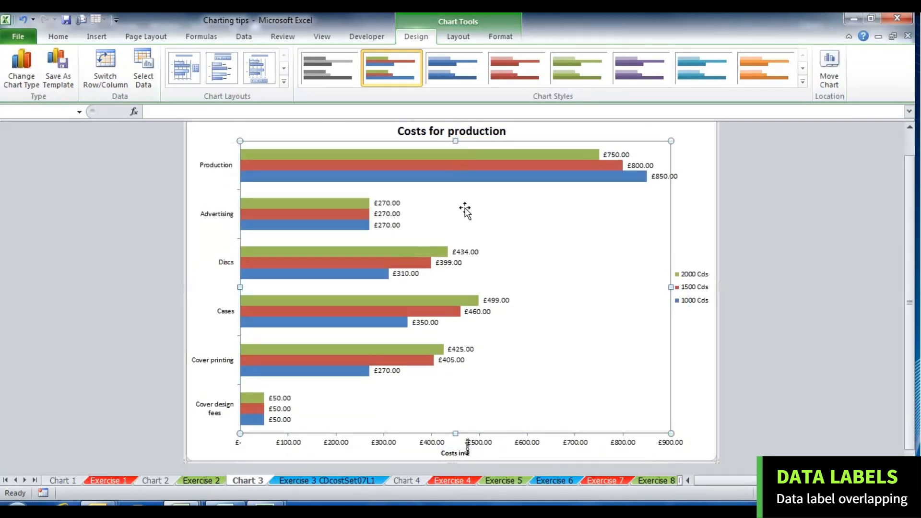
left_click(469, 448)
left_click_drag(469, 456, 203, 283)
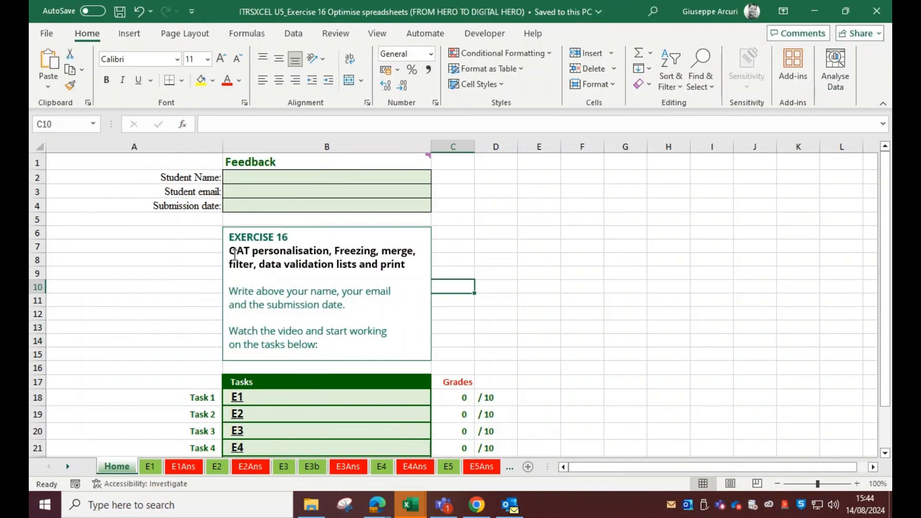
scroll(287, 260, "down", 1)
scroll(287, 259, "up", 1)
scroll(295, 307, "down", 4)
scroll(300, 313, "up", 4)
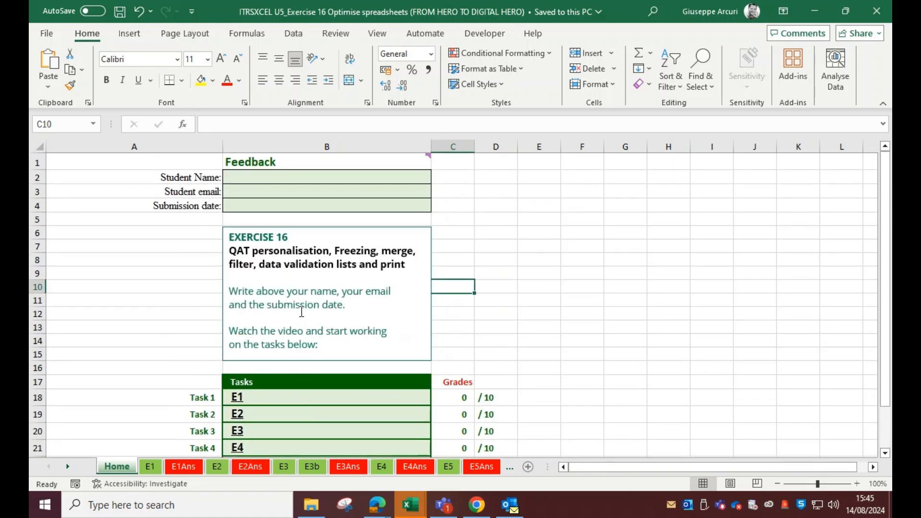